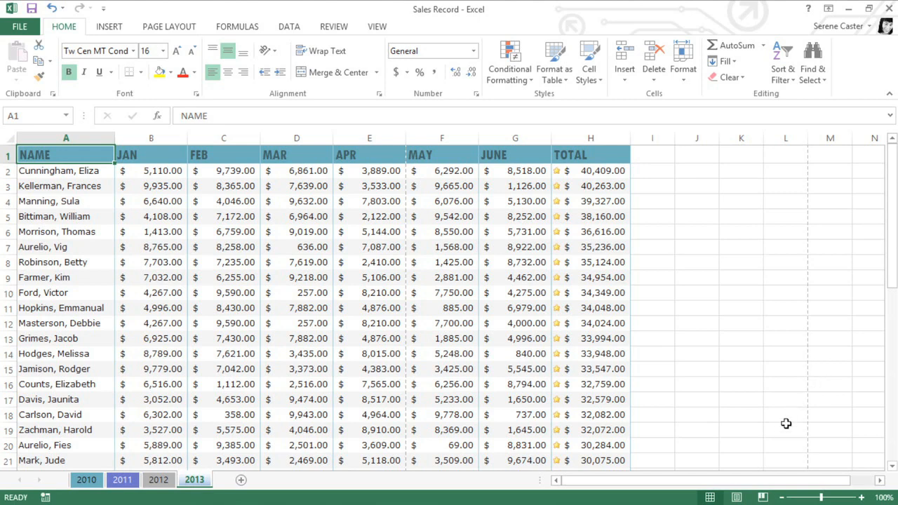
Switch the 2013 sales sheet to Page Layout view showing printed pages
left_click(739, 498)
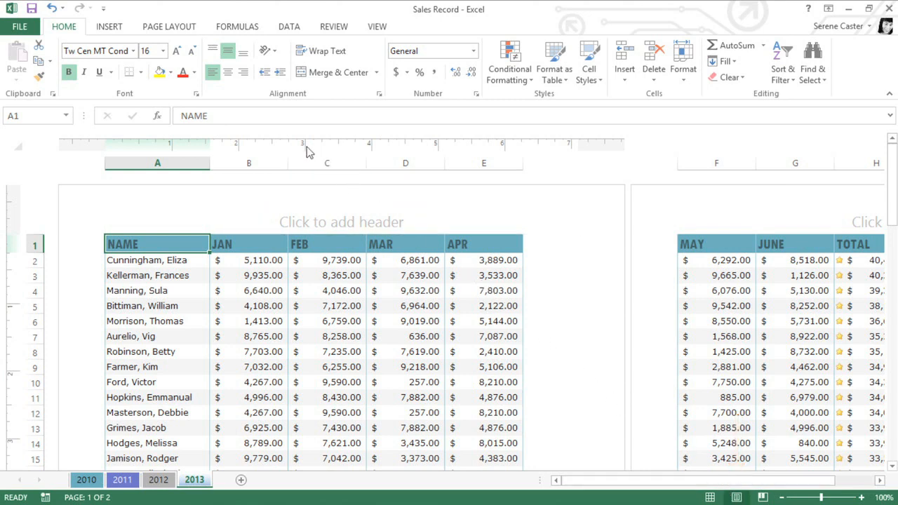
Bring up the Page Layout ribbon and the page orientation choices
left_click(168, 27)
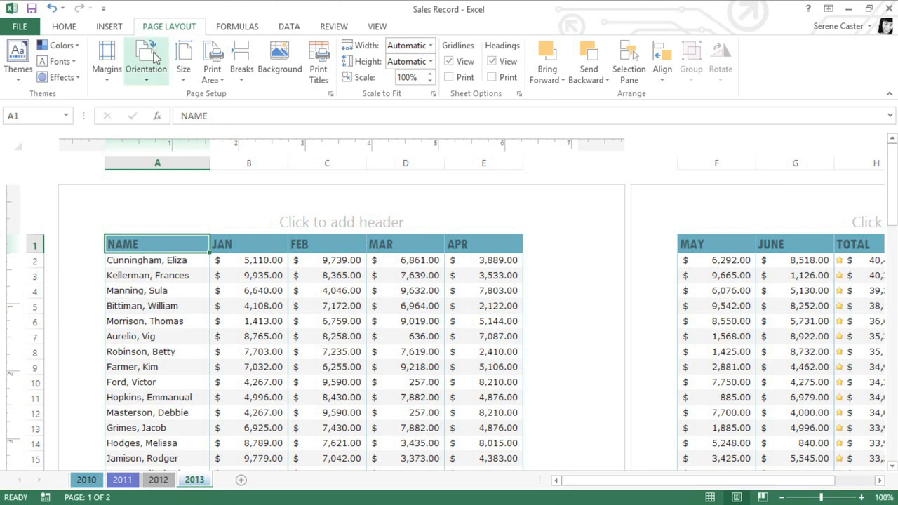
left_click(155, 58)
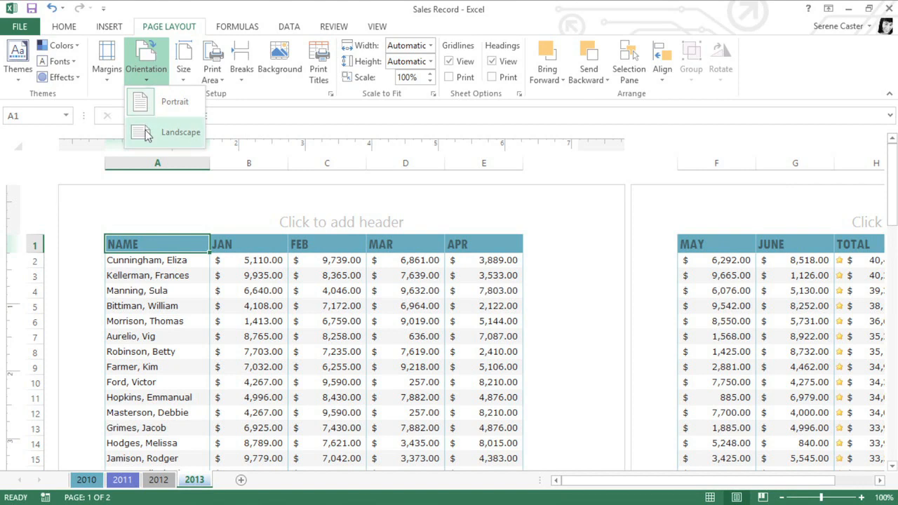
Turn the sheet to landscape orientation
left_click(147, 133)
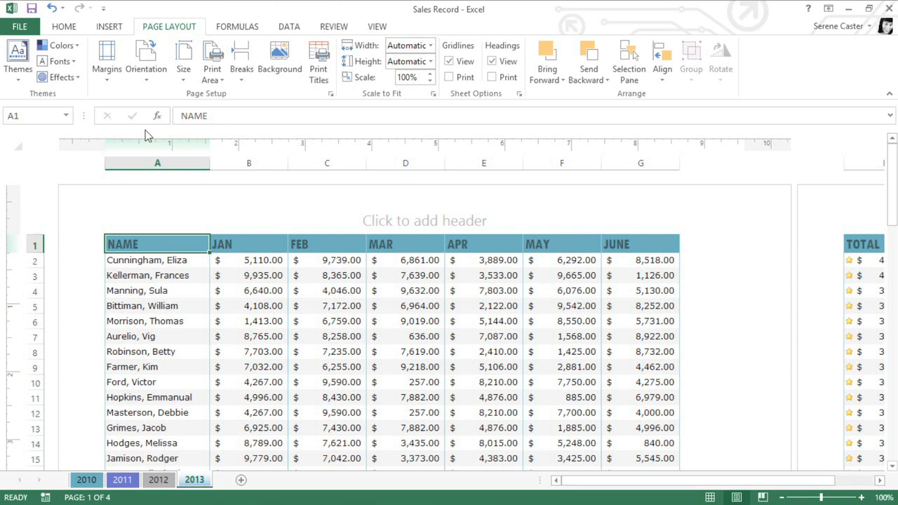
Apply the Narrow margin preset so NAME through TOTAL fit on one page
left_click(107, 69)
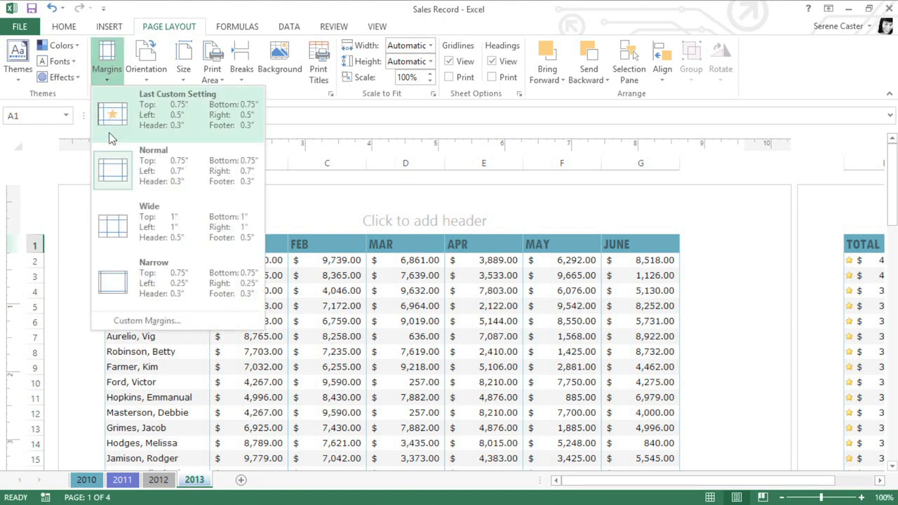
left_click(110, 273)
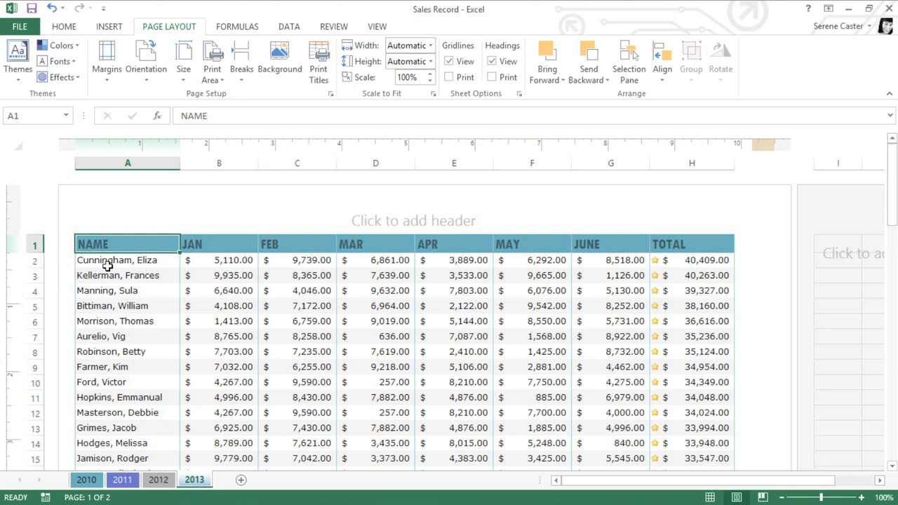
left_click(114, 81)
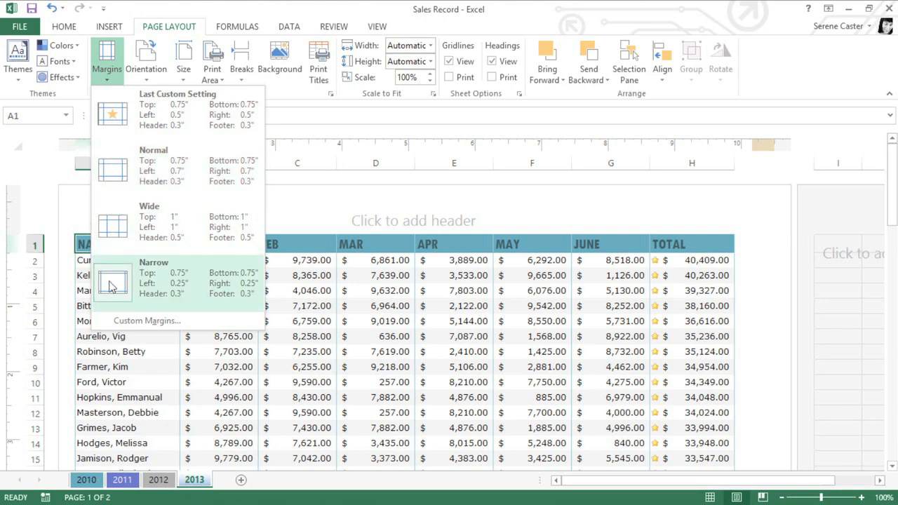
Set custom left and right margins to 0.5 and start editing the centre header
left_click(108, 320)
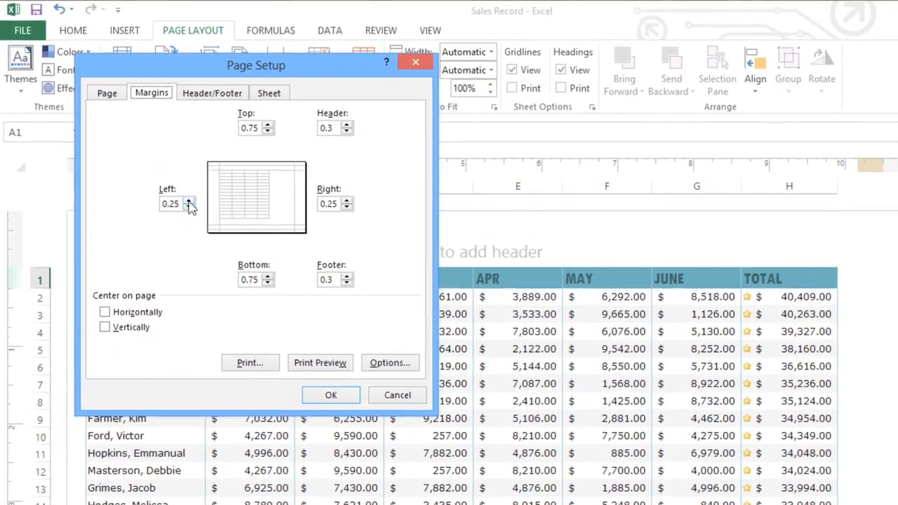
left_click(184, 197)
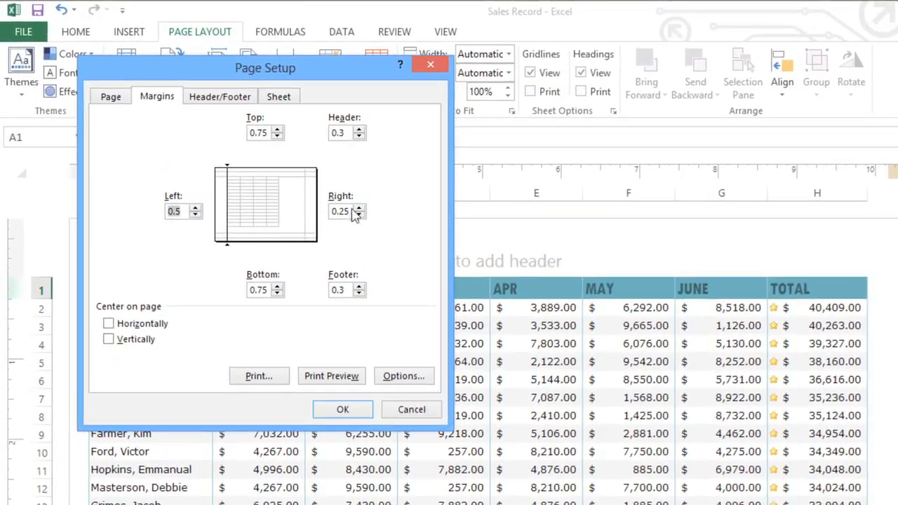
left_click(359, 208)
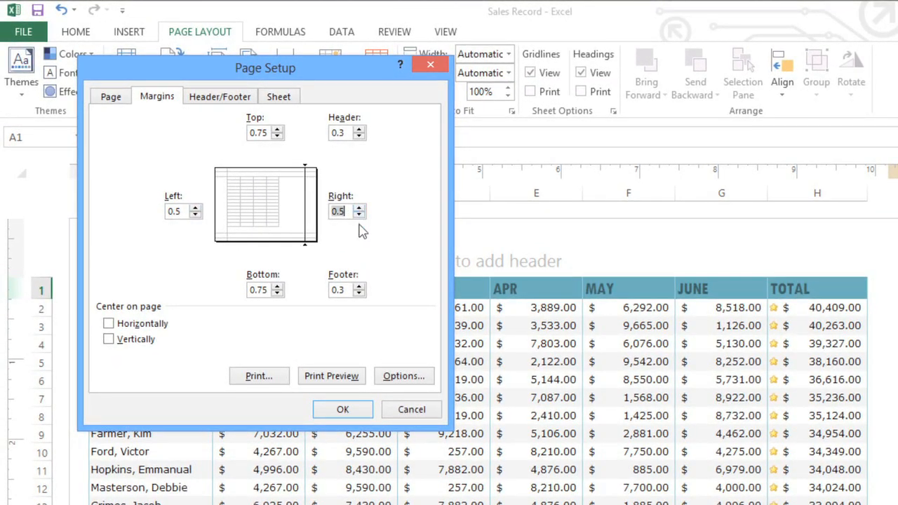
left_click(344, 411)
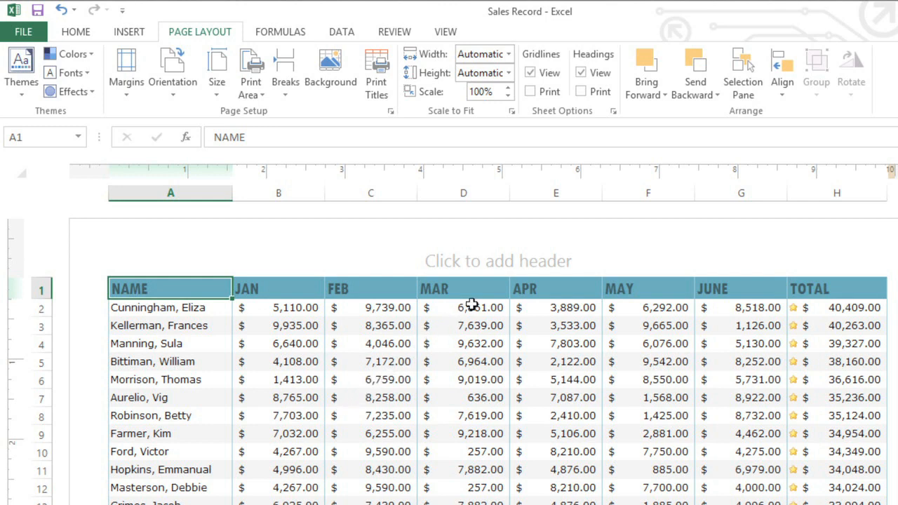
left_click(523, 264)
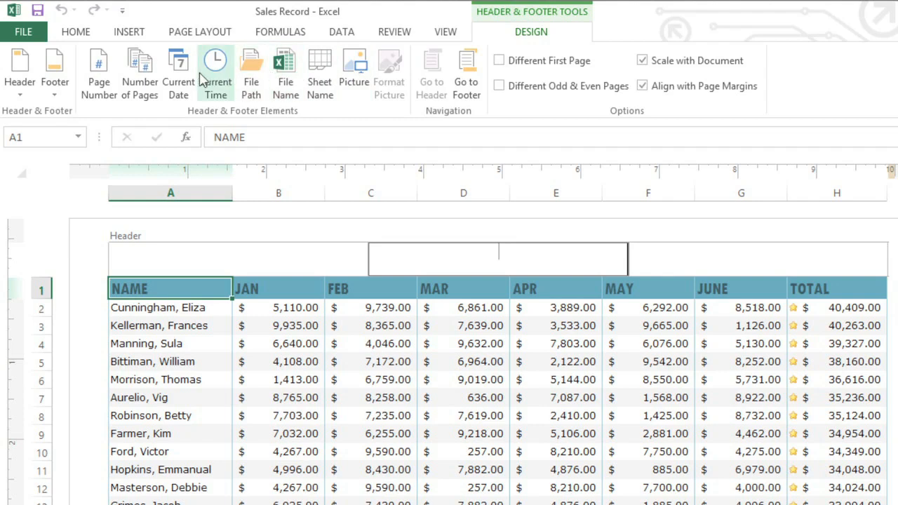
Insert the page number in the centre header and move on to the print titles settings
left_click(103, 80)
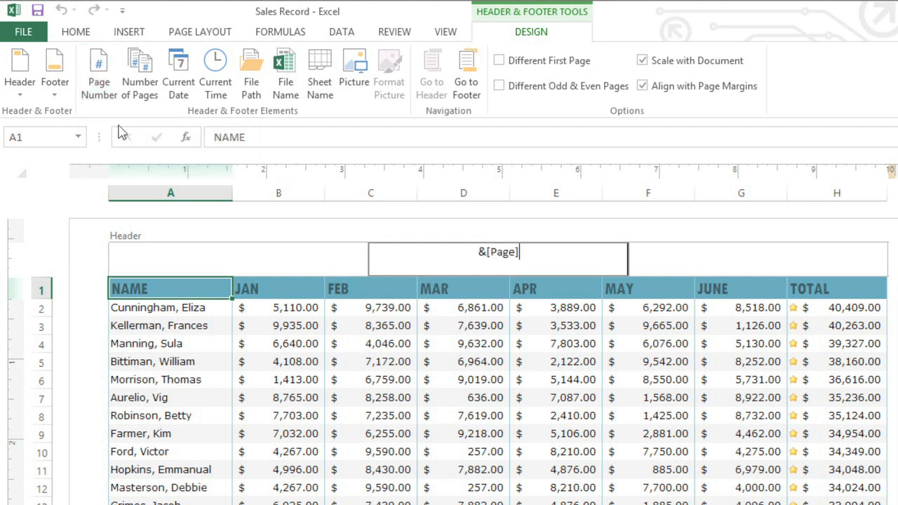
left_click(174, 286)
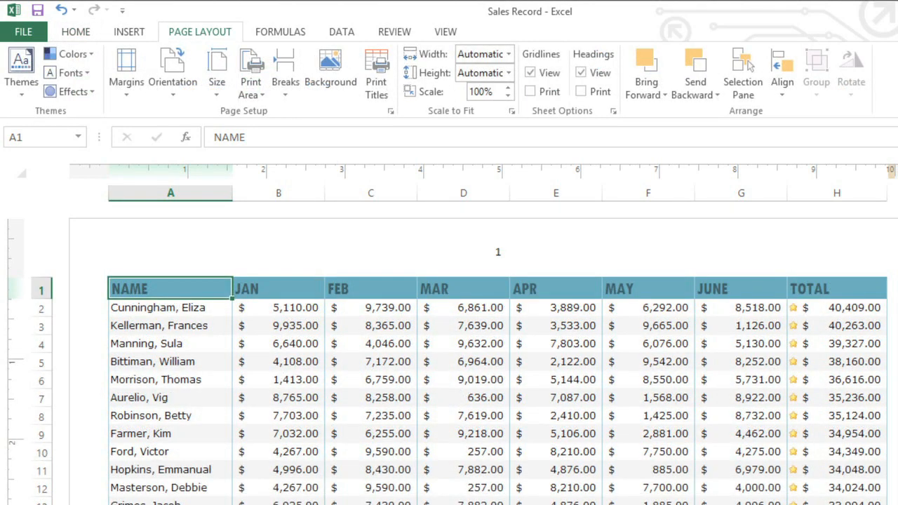
left_click(376, 94)
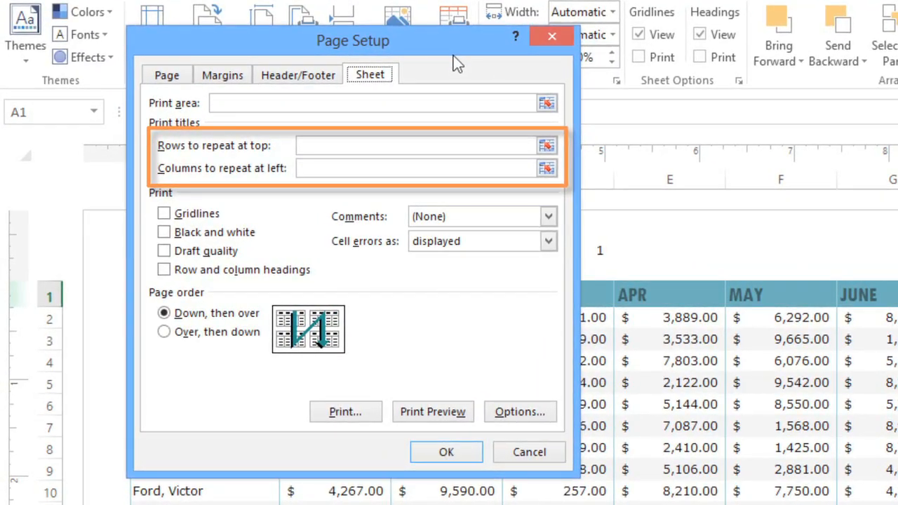
Set row 1 ($1:$1) to repeat at the top of every printed page
left_click(546, 145)
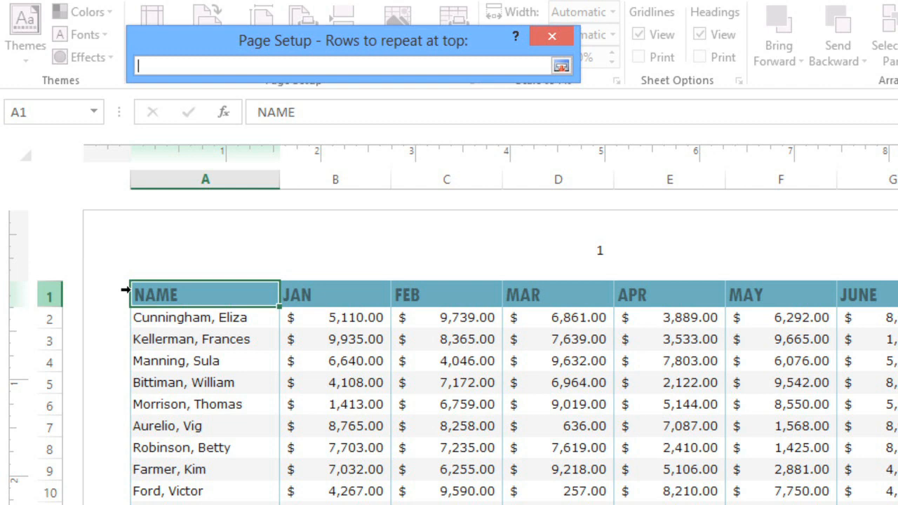
left_click(125, 289)
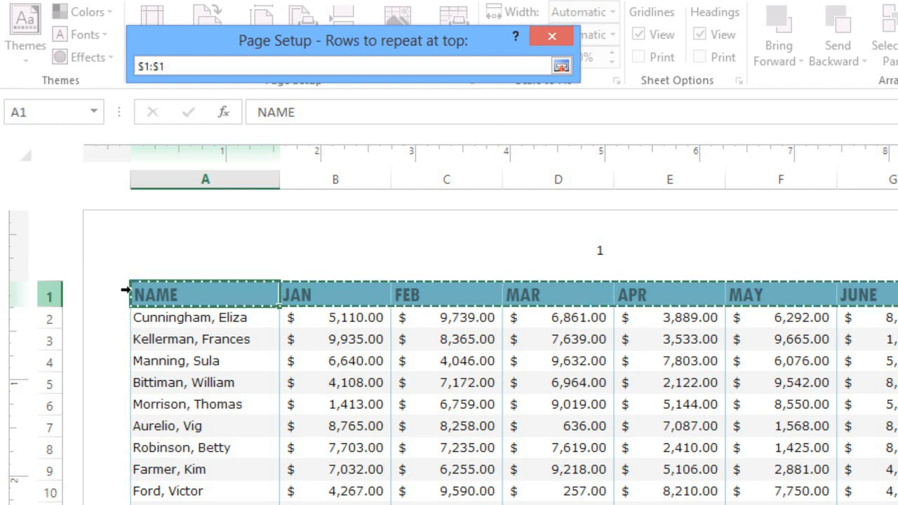
left_click(562, 67)
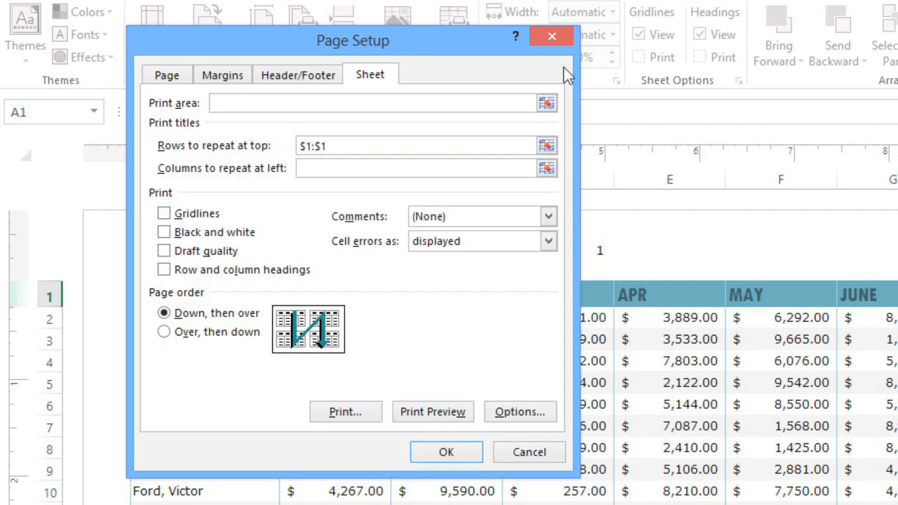
left_click(428, 453)
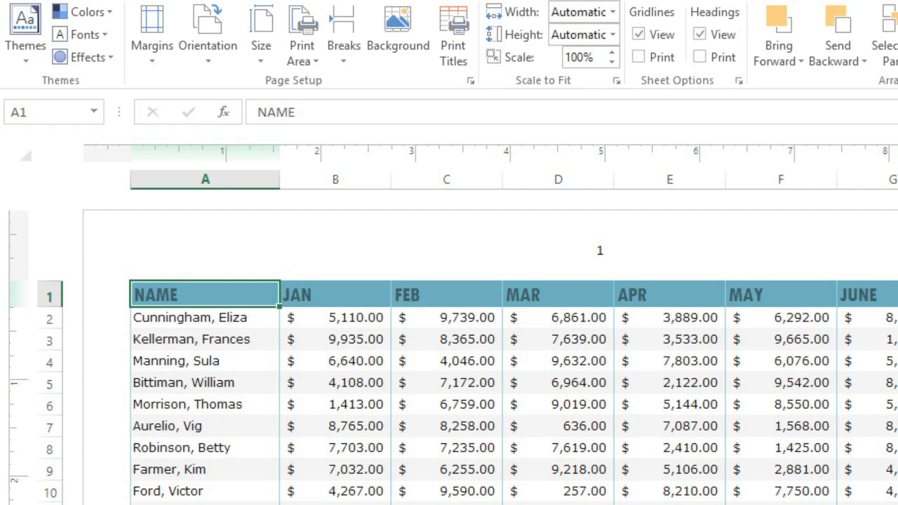
scroll(491, 393, "down", 10)
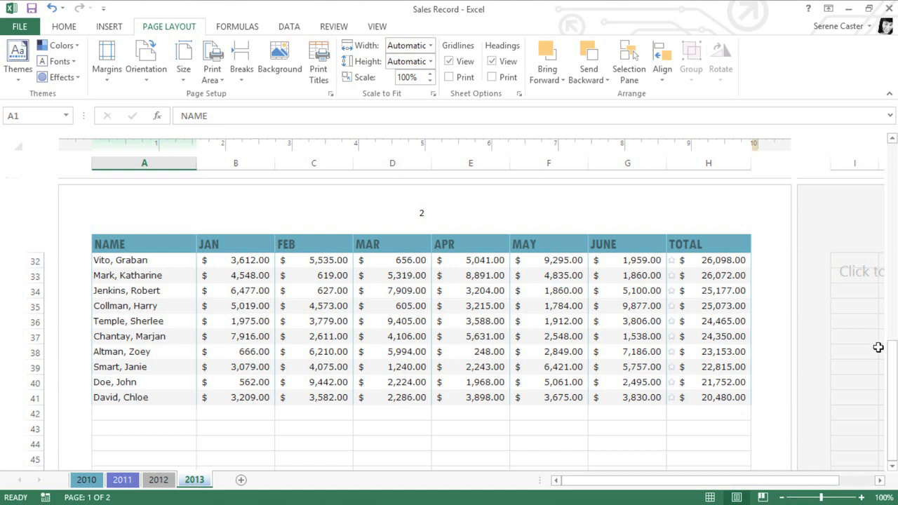
Switch to Page Break Preview and select row 22 as the new page start
left_click(763, 498)
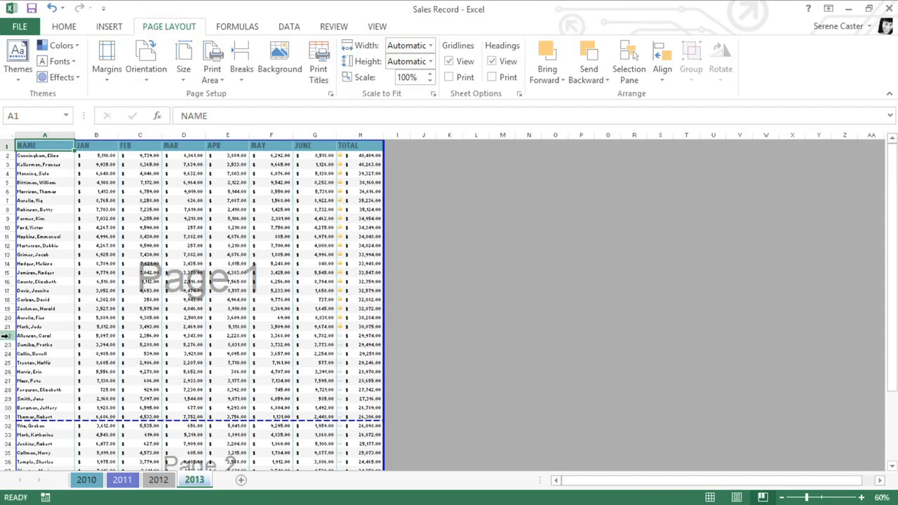
left_click(6, 336)
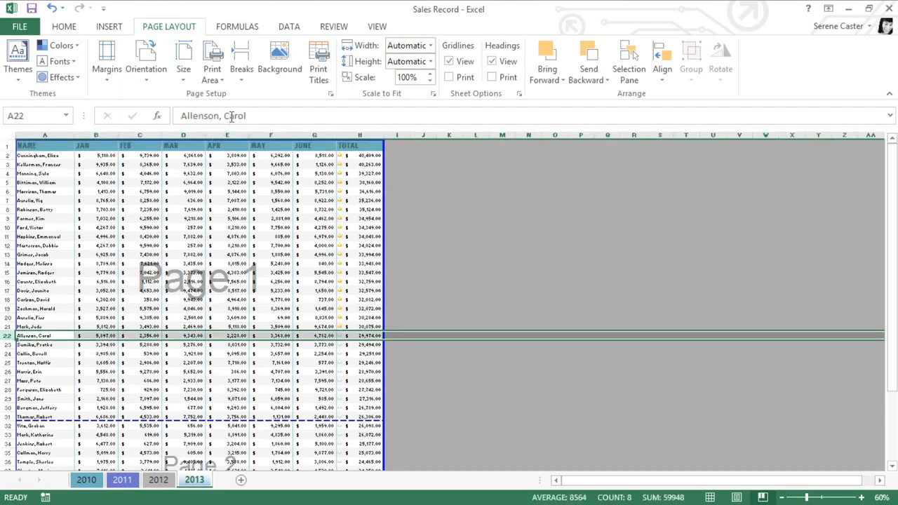
Insert a manual page break above row 22 and return to Page Layout view
left_click(242, 79)
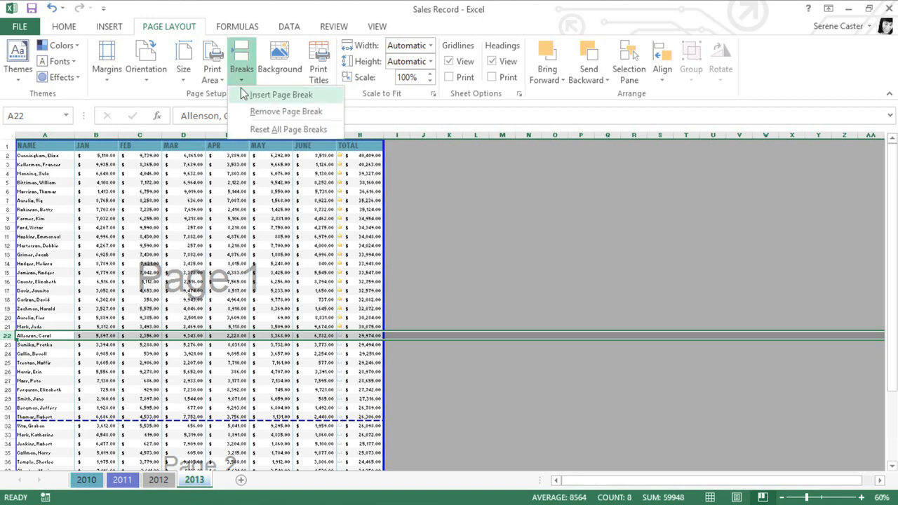
left_click(242, 96)
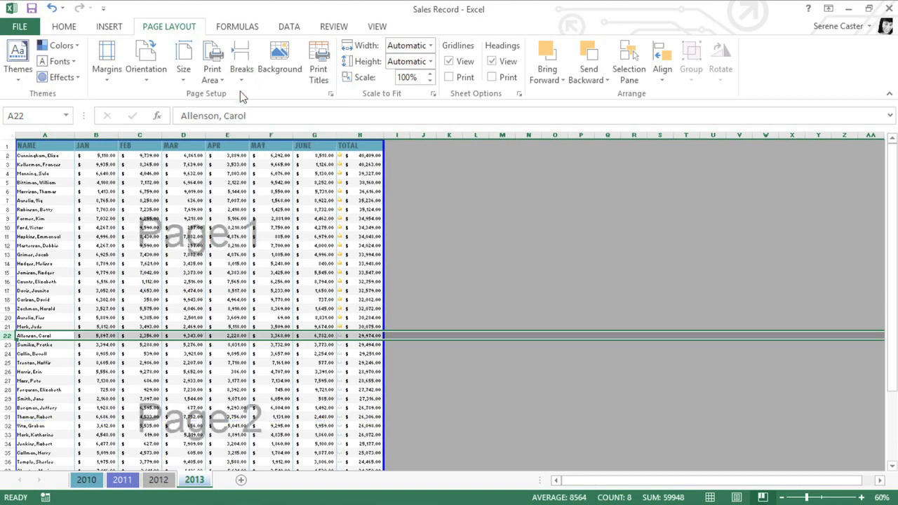
left_click(736, 497)
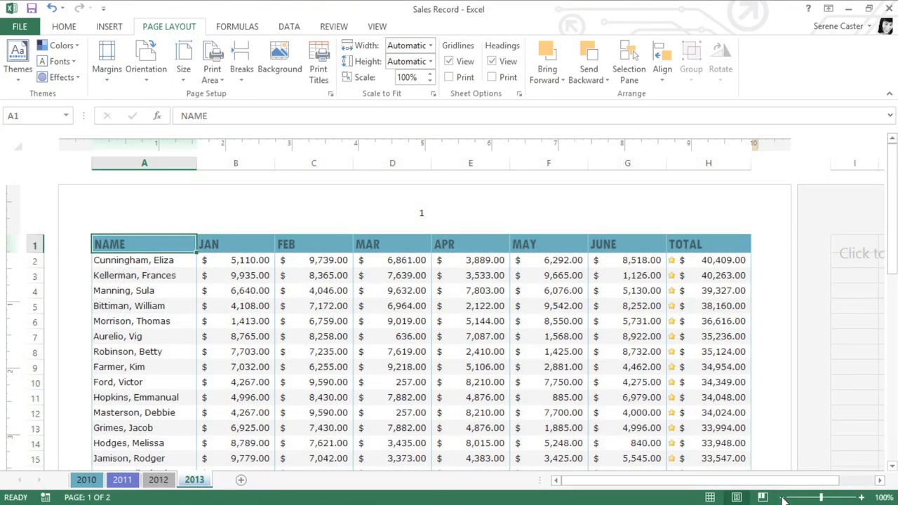
left_click(782, 498)
left_click(782, 498)
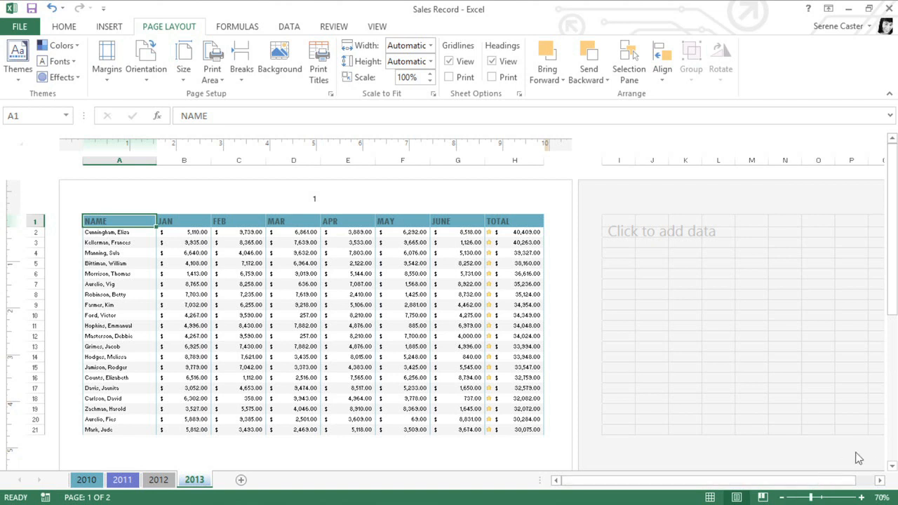
left_click(895, 438)
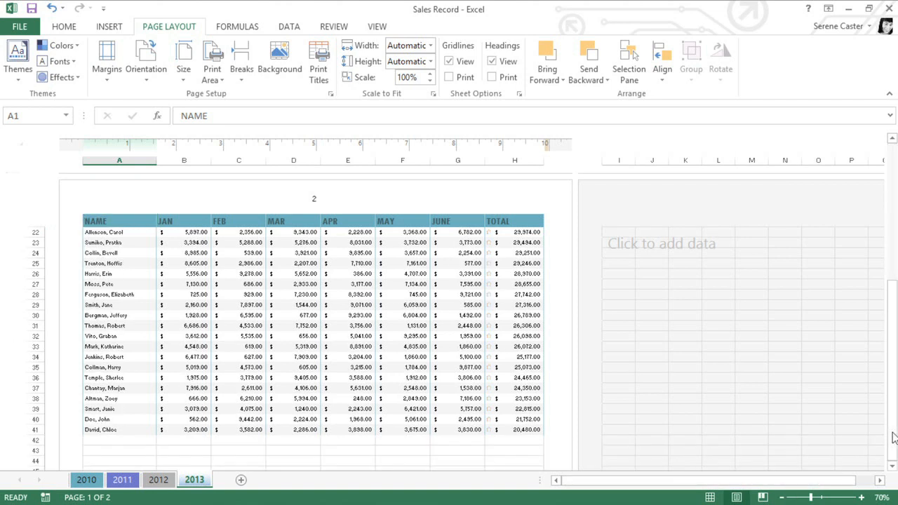